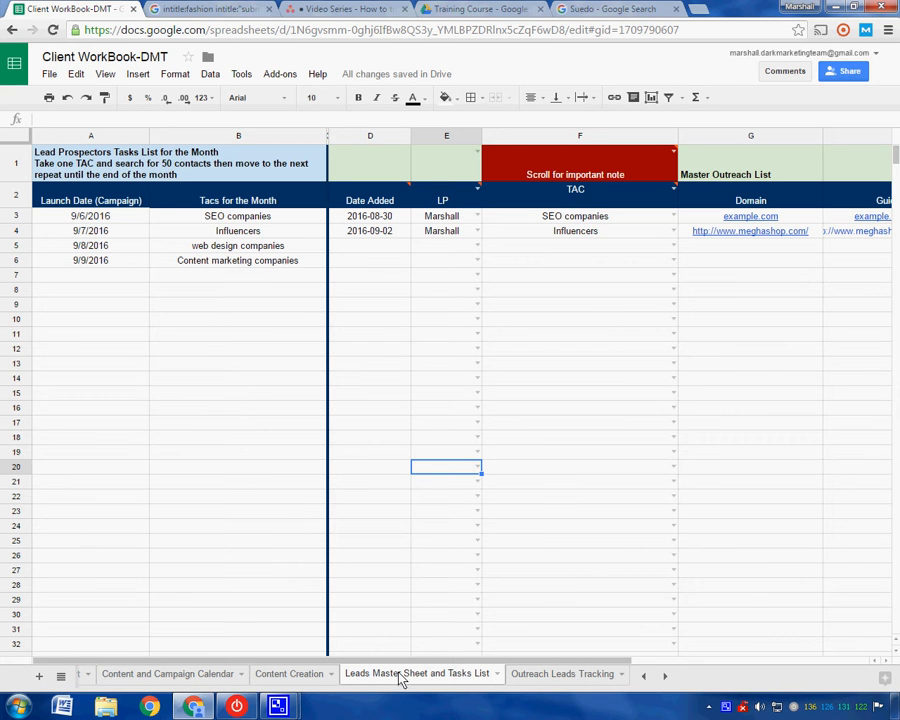
Rename the header of column B in the Leads Master Sheet and Tasks List to "TACs for the Month"
click(292, 674)
click(382, 677)
double_click(212, 196)
double_click(211, 188)
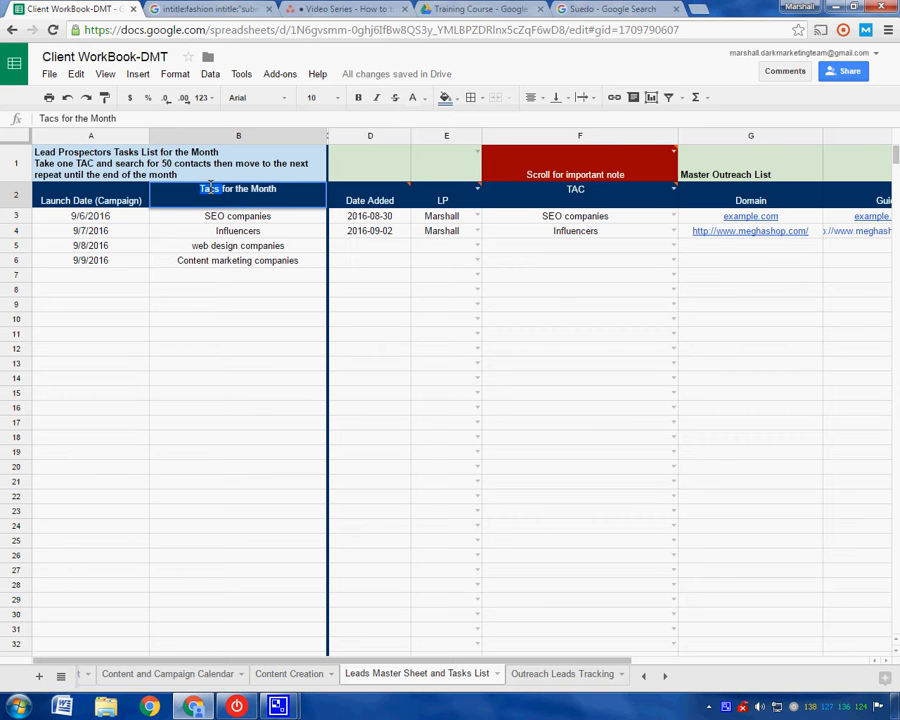
text(TAC)
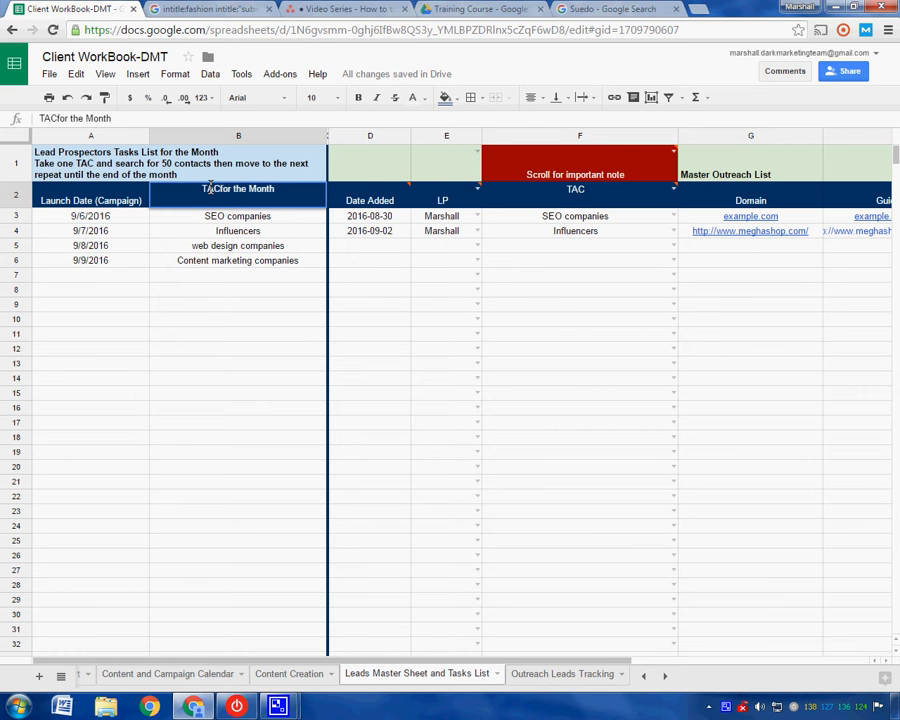
text(s)
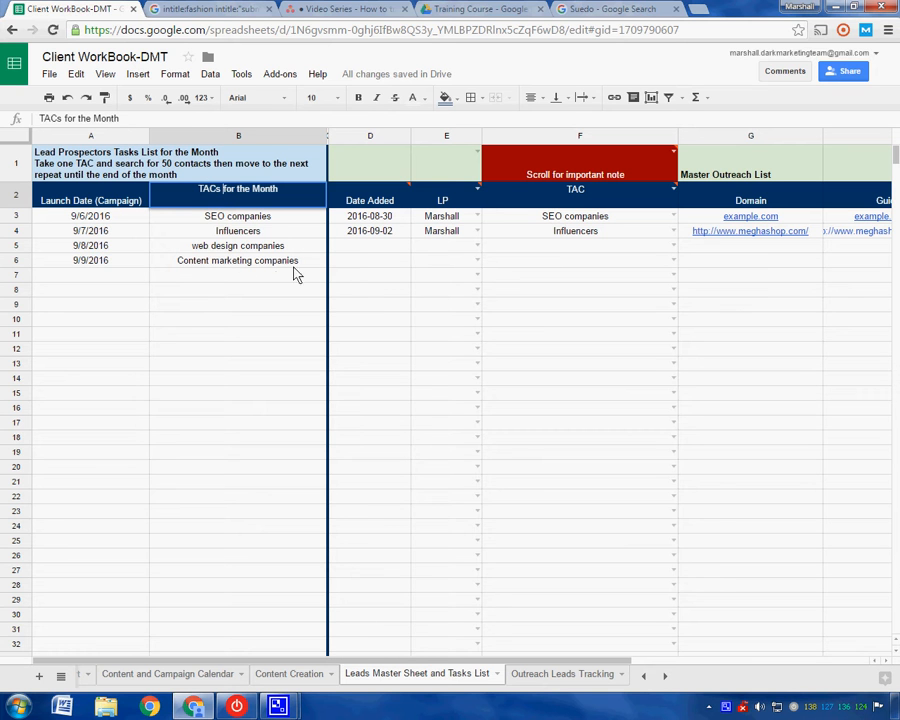
click(230, 338)
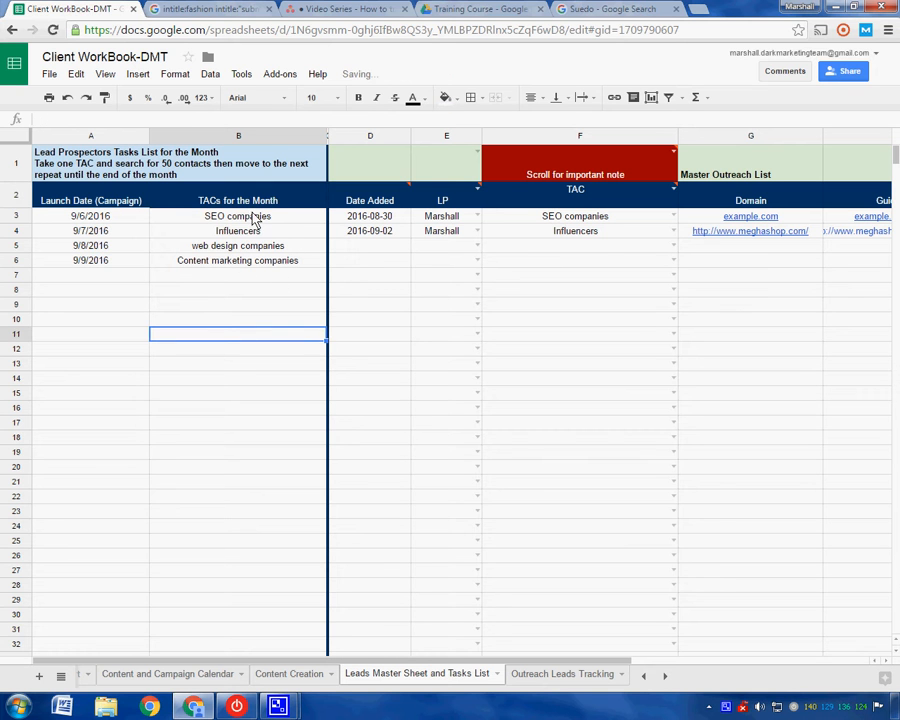
Examine the campaign launch dates in the tasks list and the columns of the Master Outreach List
click(385, 290)
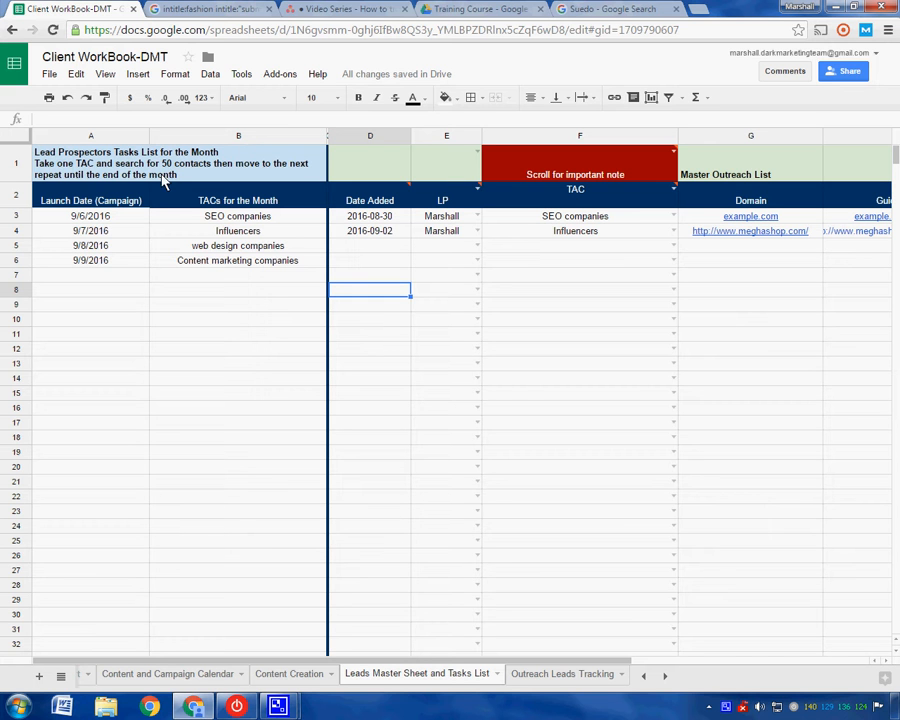
click(85, 217)
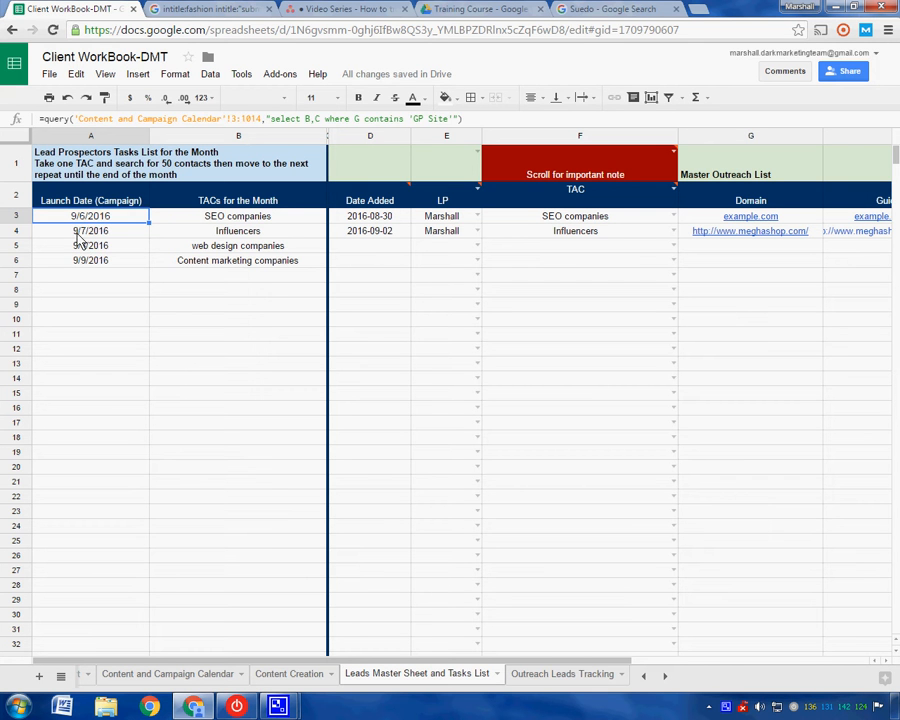
click(112, 233)
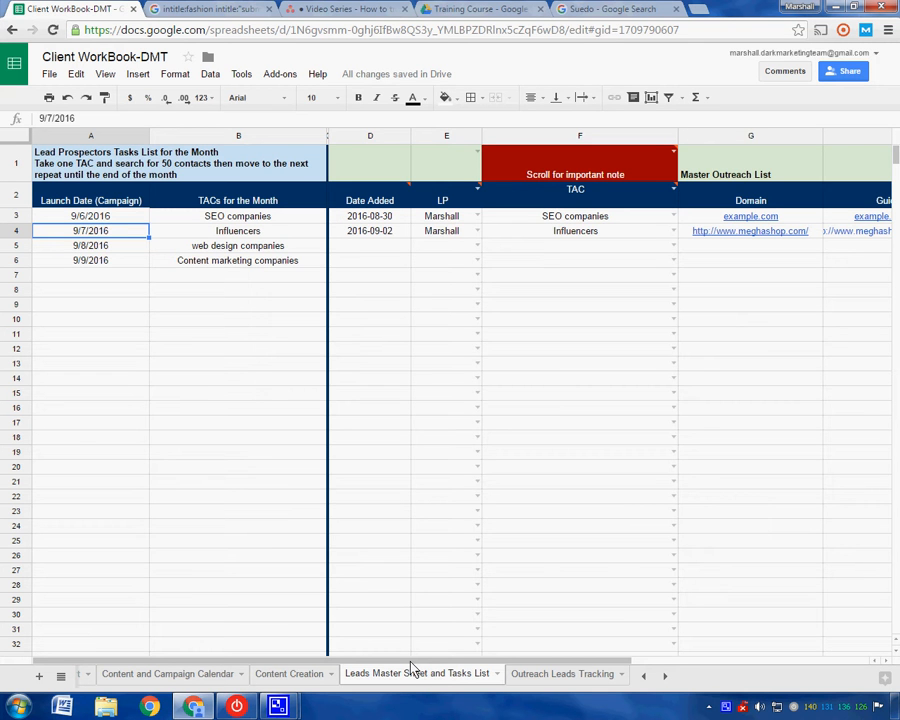
drag(410, 668, 631, 635)
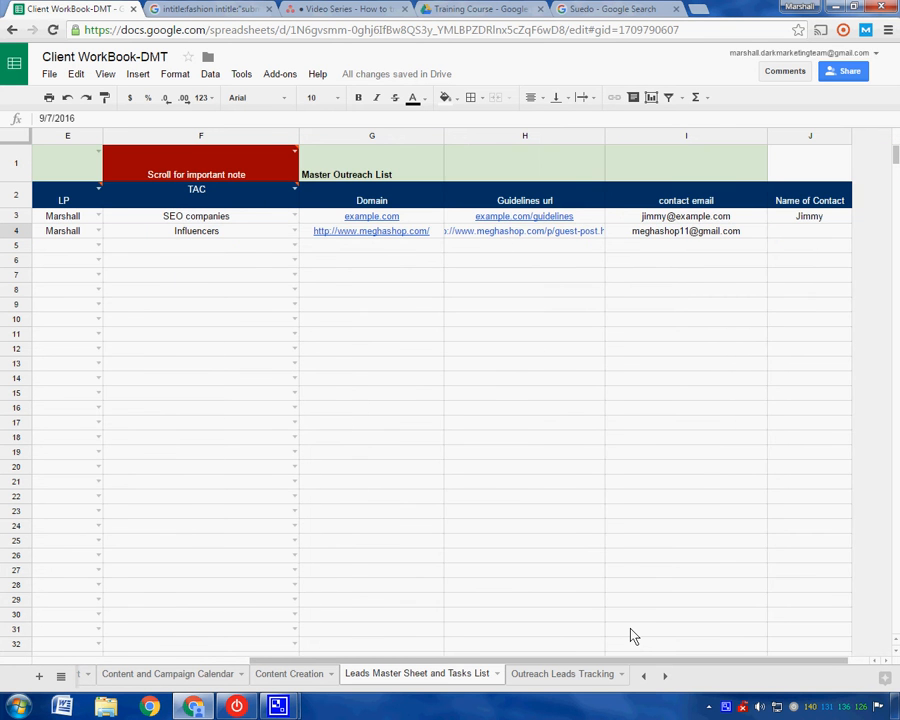
drag(328, 662, 315, 668)
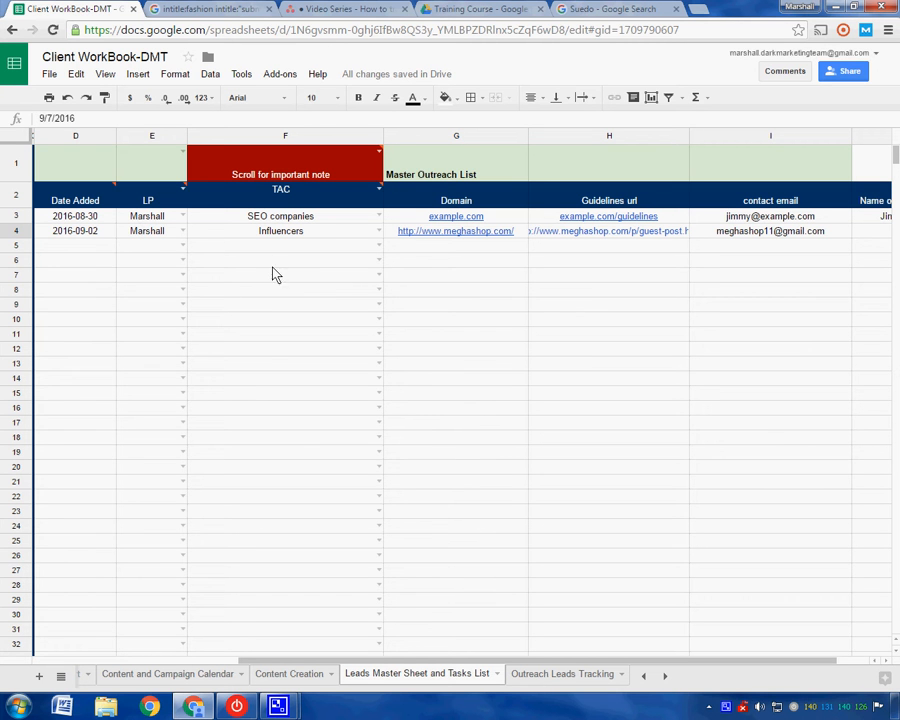
click(141, 262)
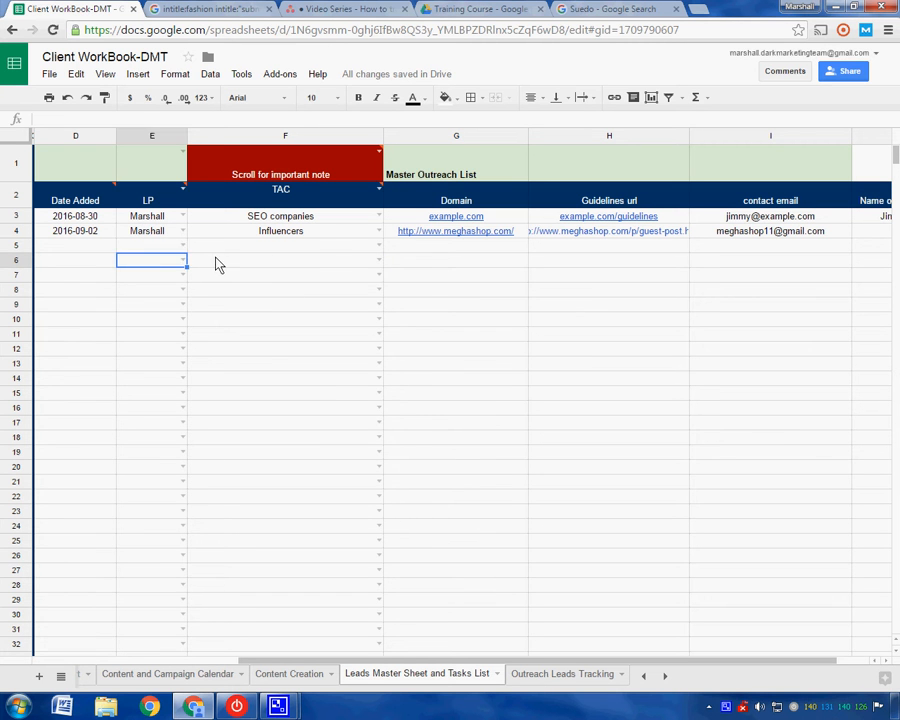
click(410, 277)
click(617, 276)
click(757, 276)
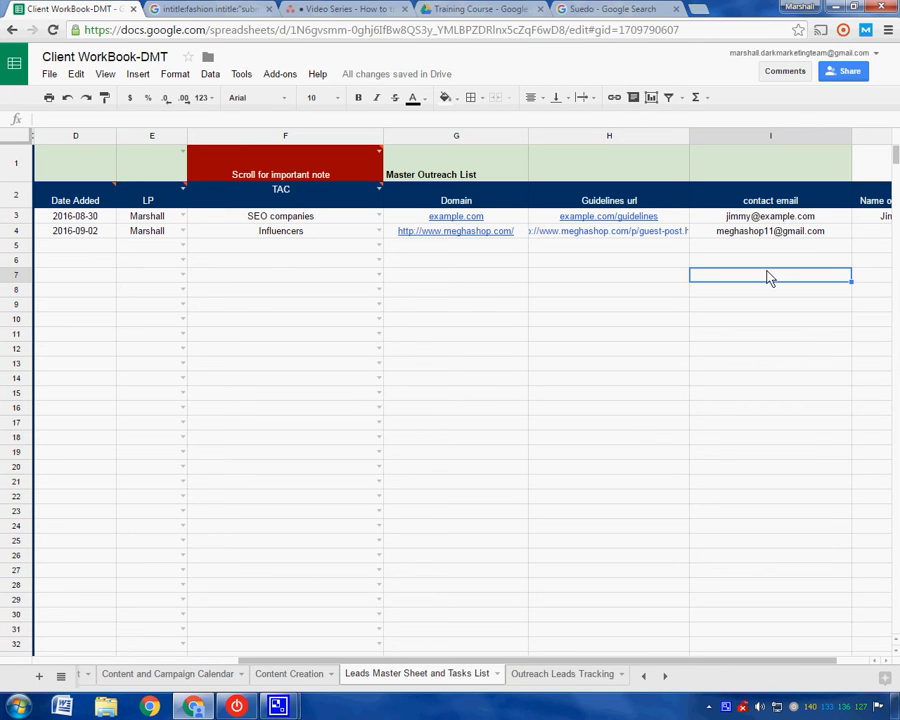
Widen the Guidelines url column to fit its full links, and check the Outreach Leads Tracking sheet
click(660, 135)
drag(689, 137, 747, 132)
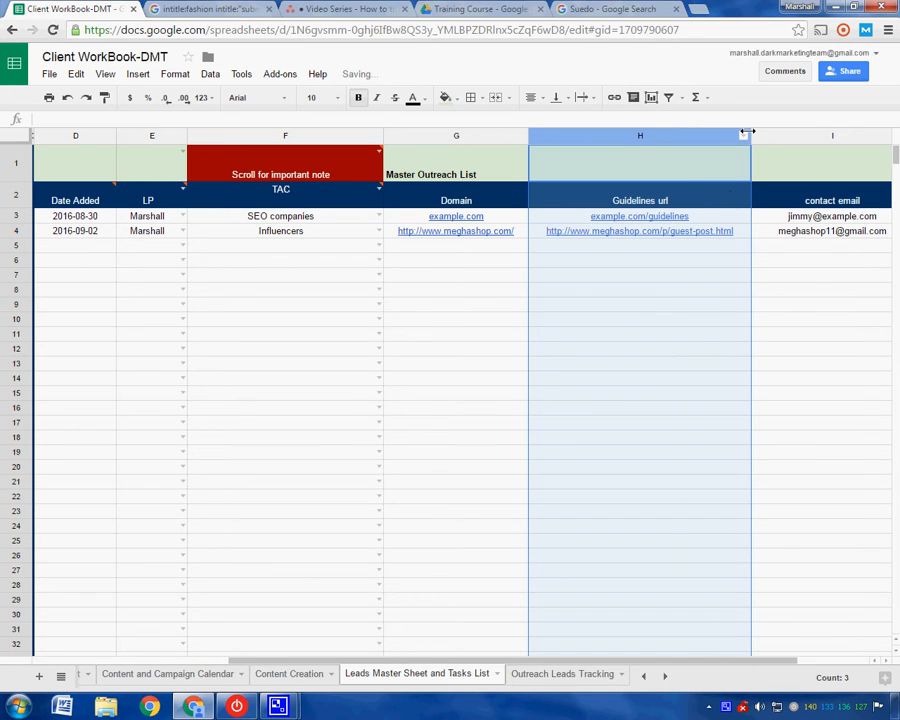
click(562, 673)
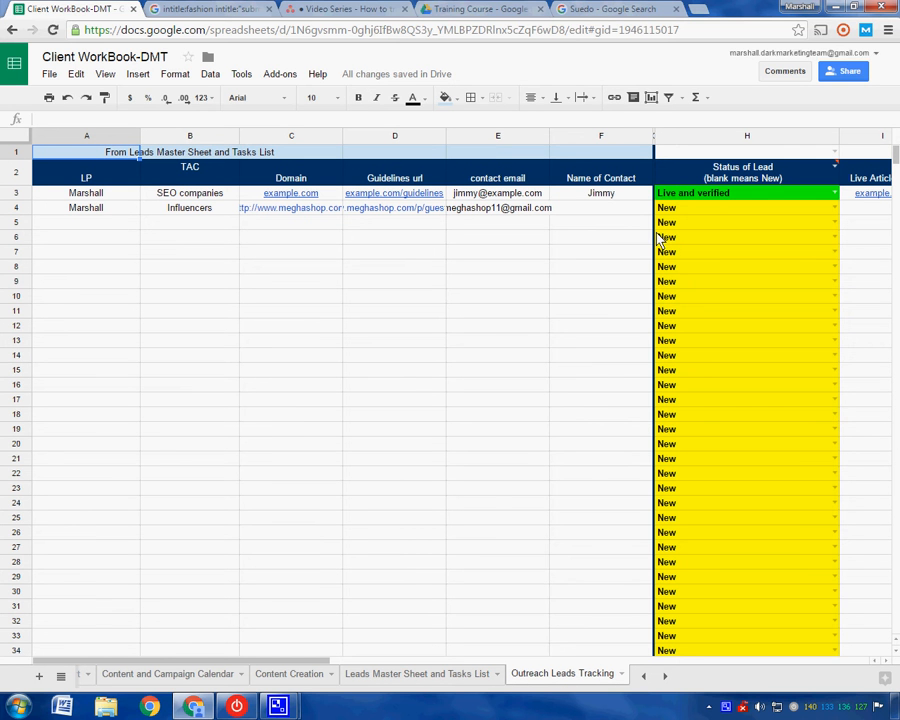
click(420, 674)
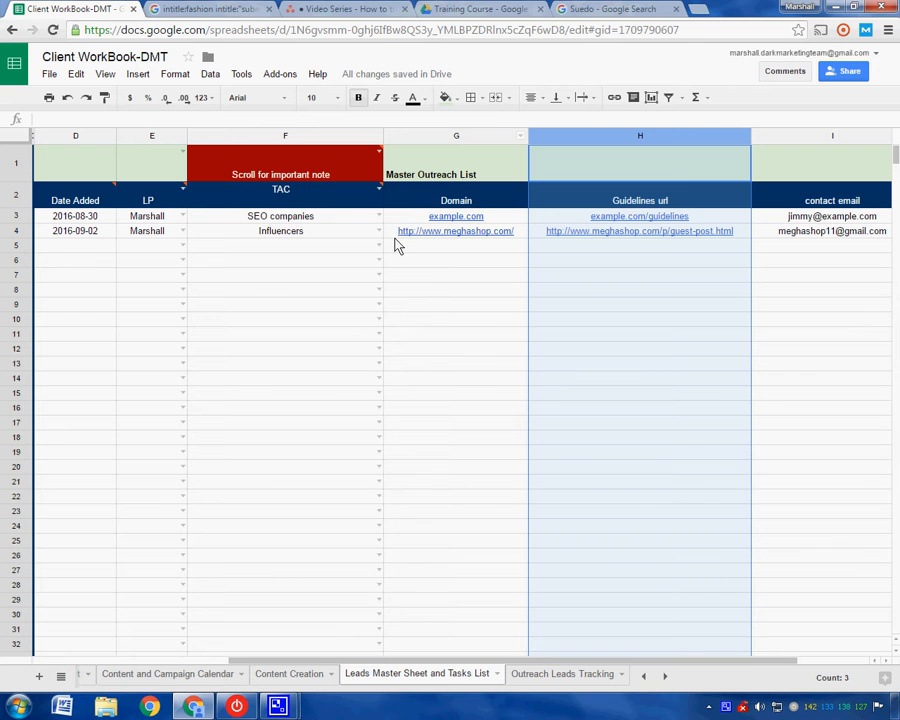
Start a new lead in row 5 by assigning the first listed lead prospector and setting the TAC to SEO companies
double_click(88, 246)
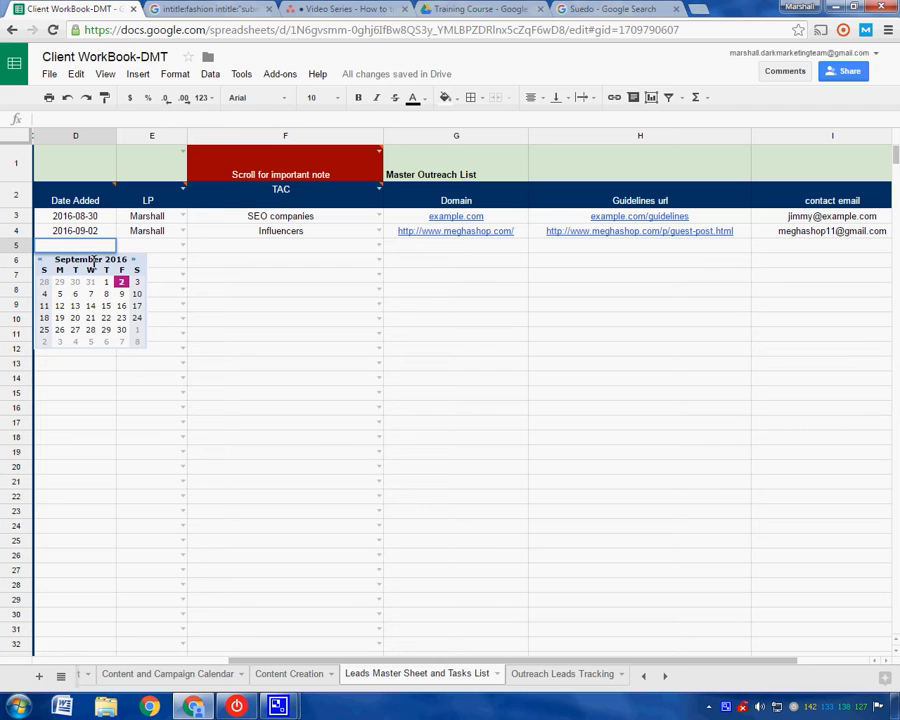
click(181, 247)
click(181, 246)
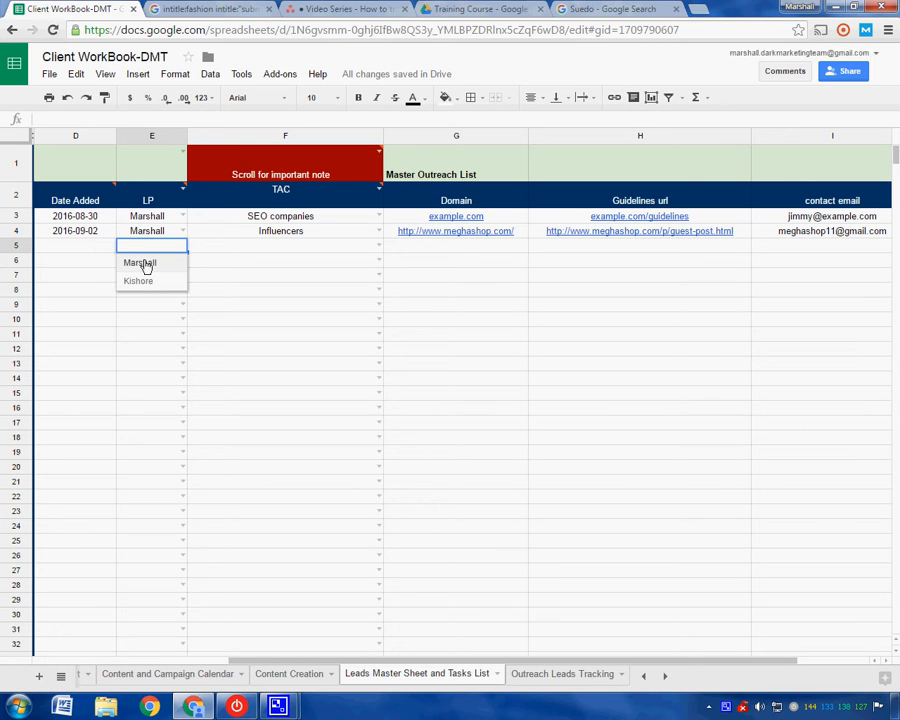
click(147, 262)
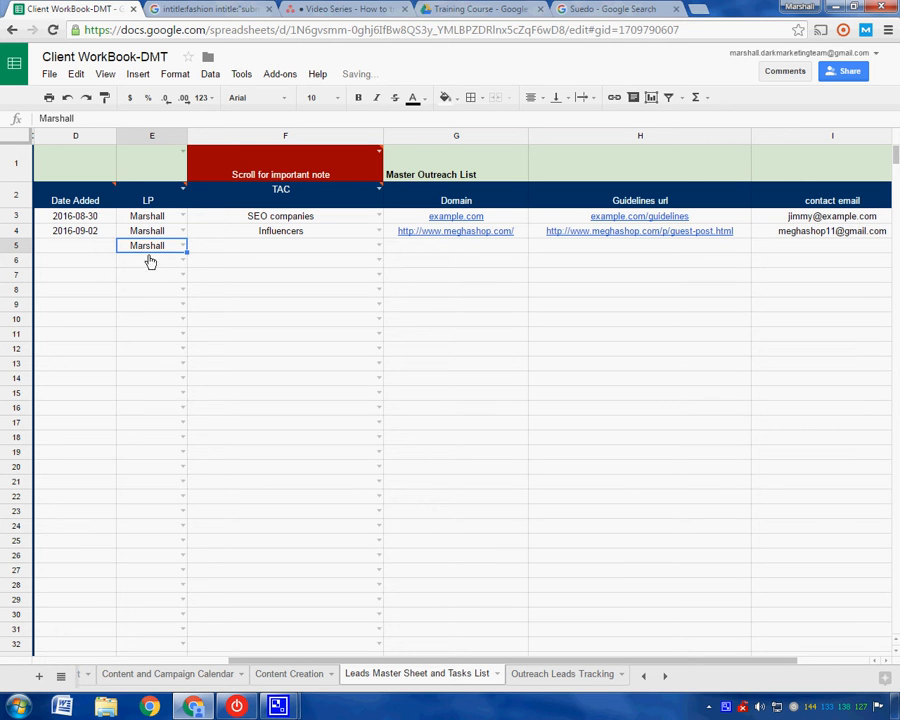
click(277, 251)
click(379, 247)
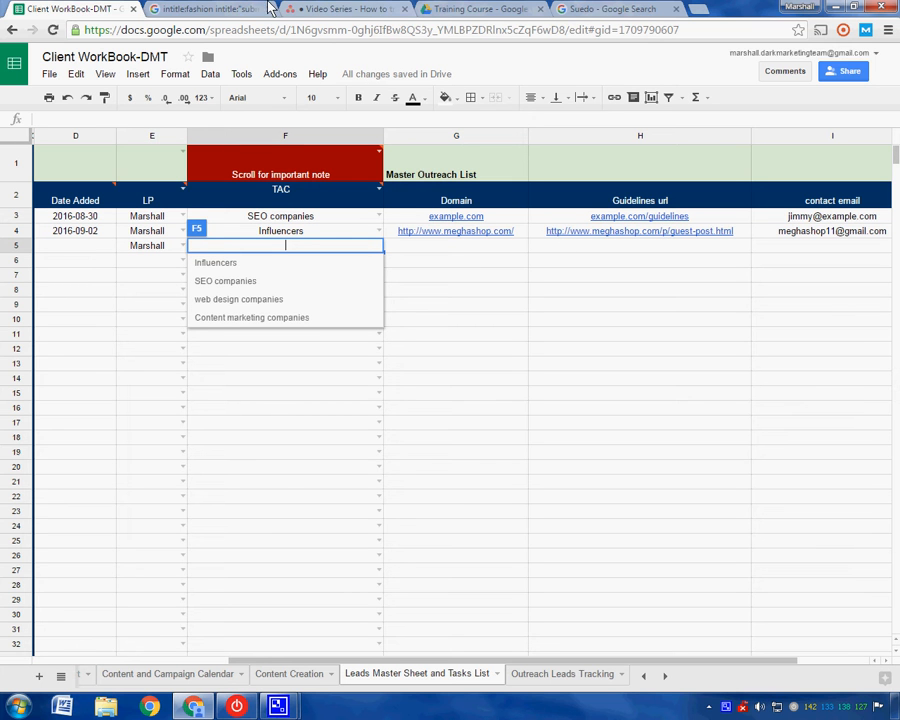
click(214, 281)
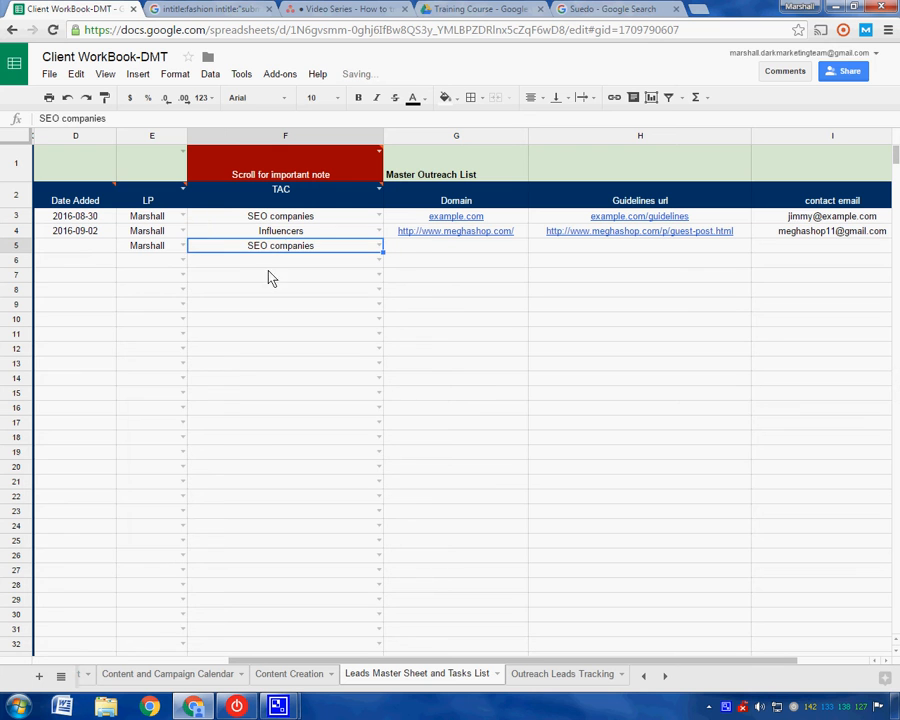
Examine the domain, guidelines URL, contact email and contact name fields of the existing leads in rows 3 and 4
click(426, 246)
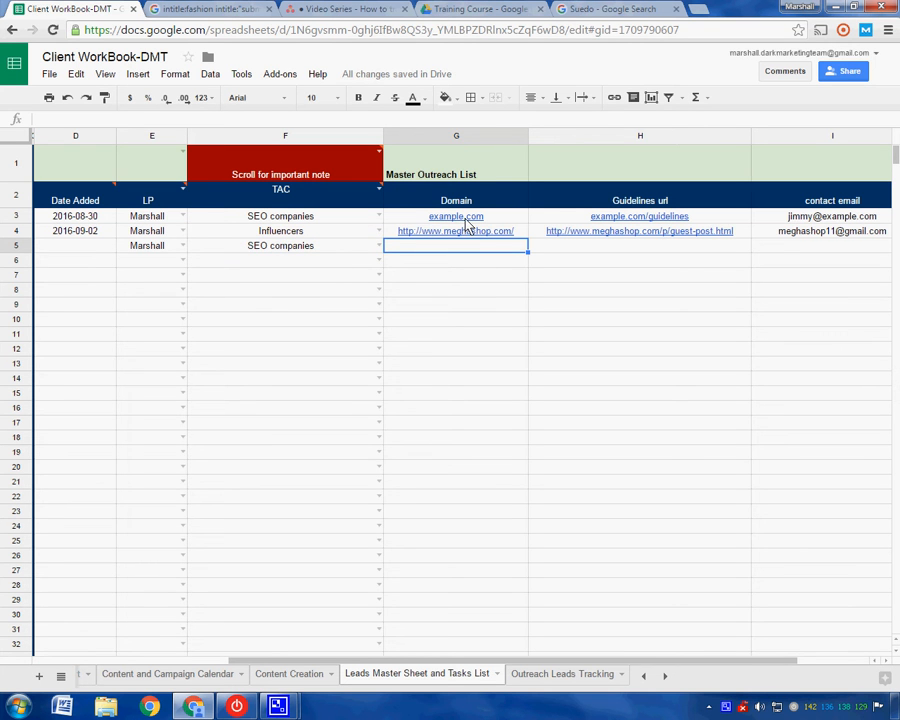
mouse_move(466, 224)
mouse_move(613, 233)
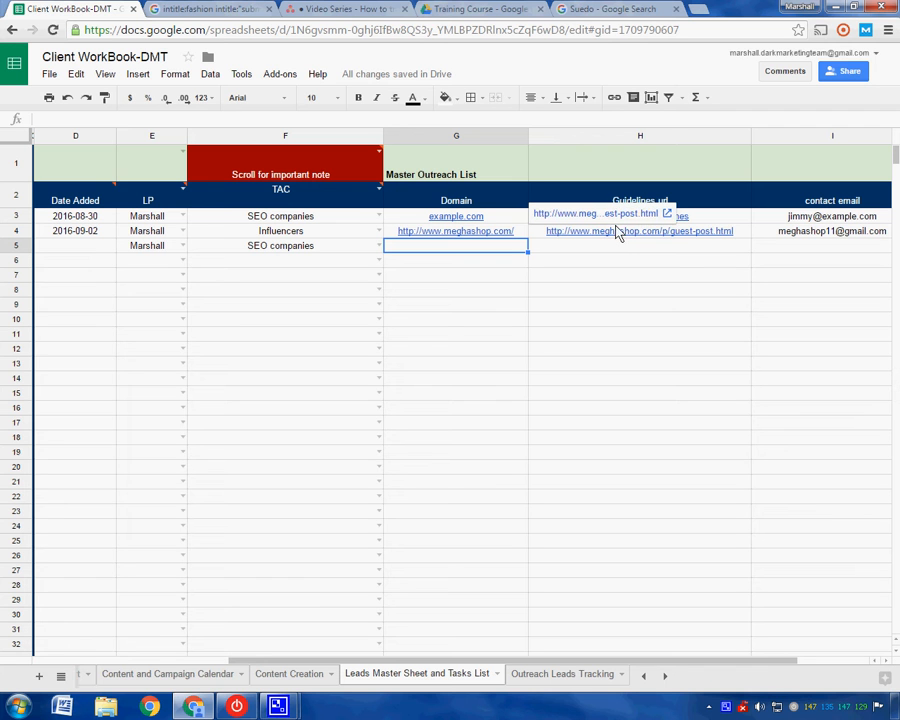
click(735, 238)
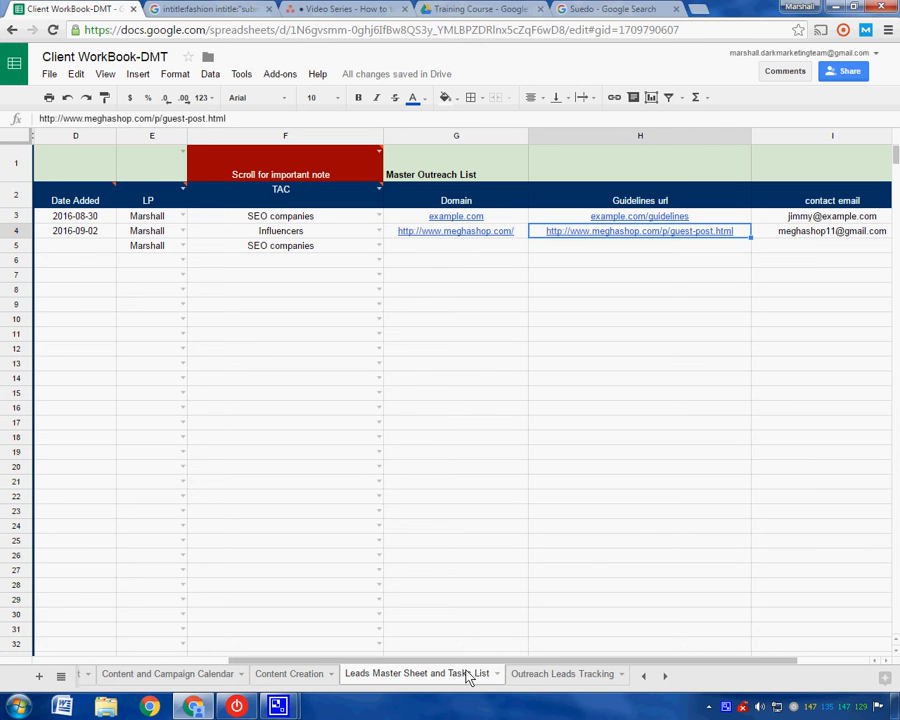
drag(520, 661, 565, 660)
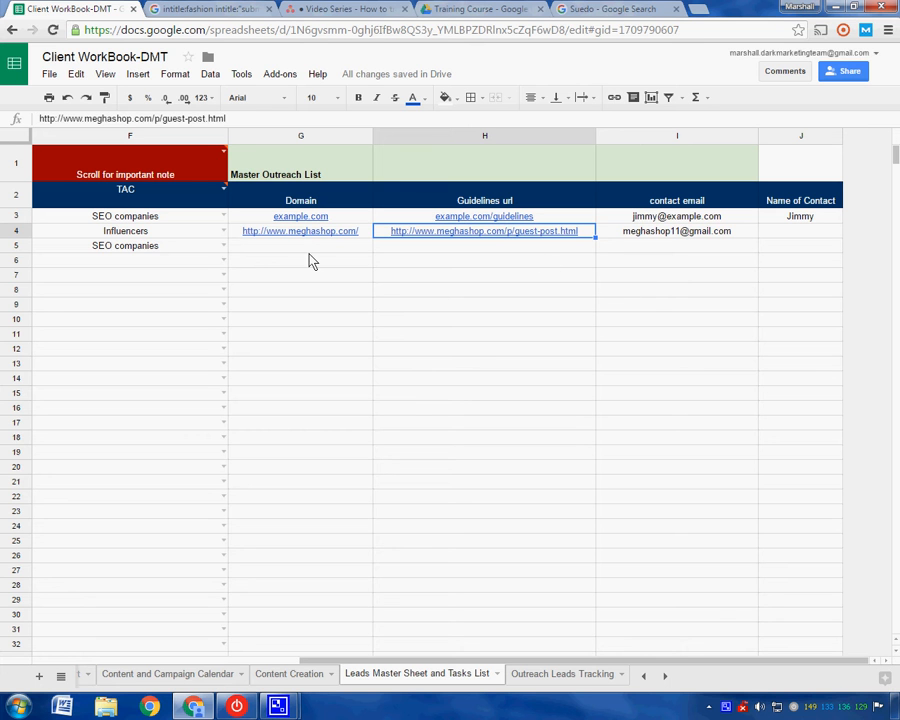
click(301, 200)
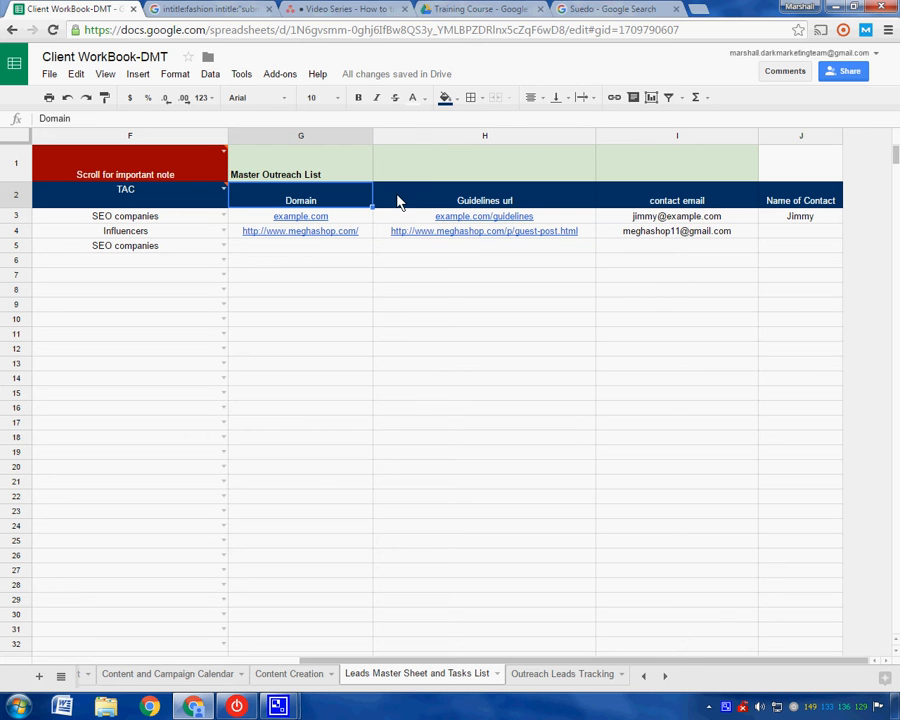
click(478, 202)
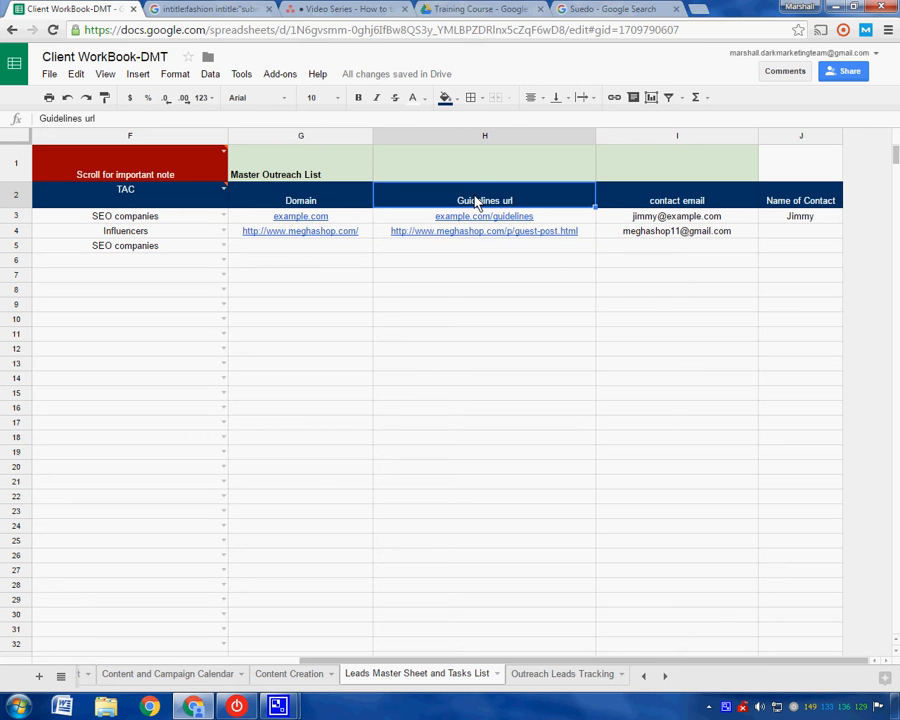
click(337, 205)
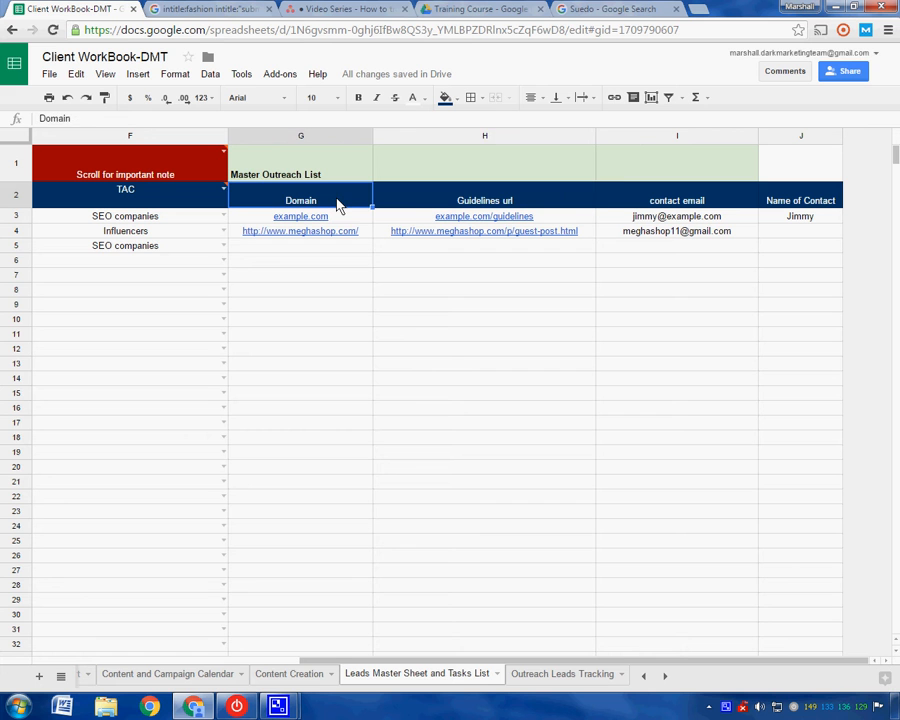
click(477, 200)
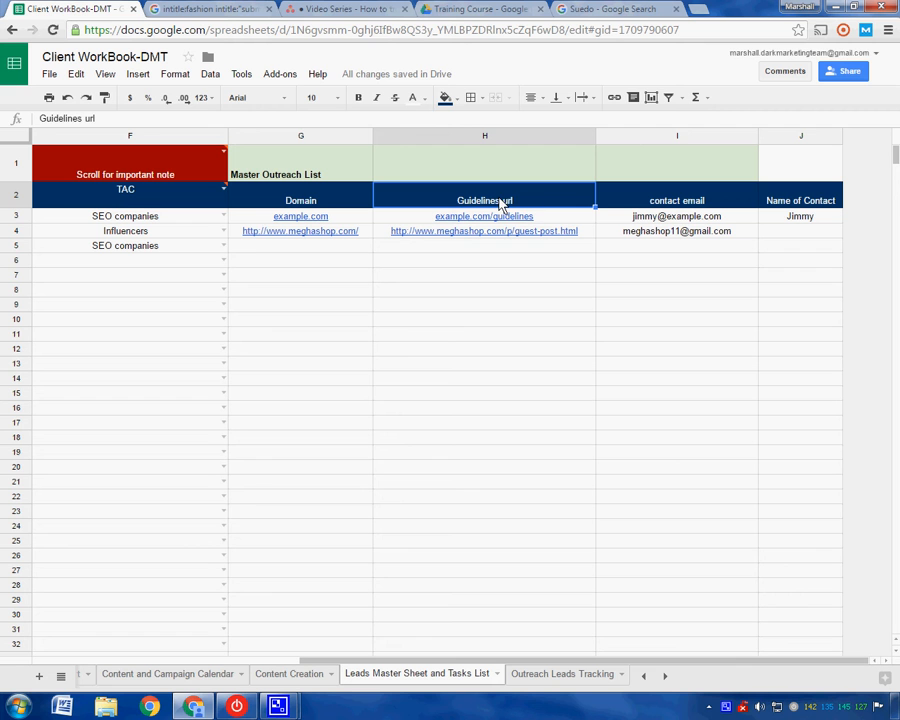
click(458, 226)
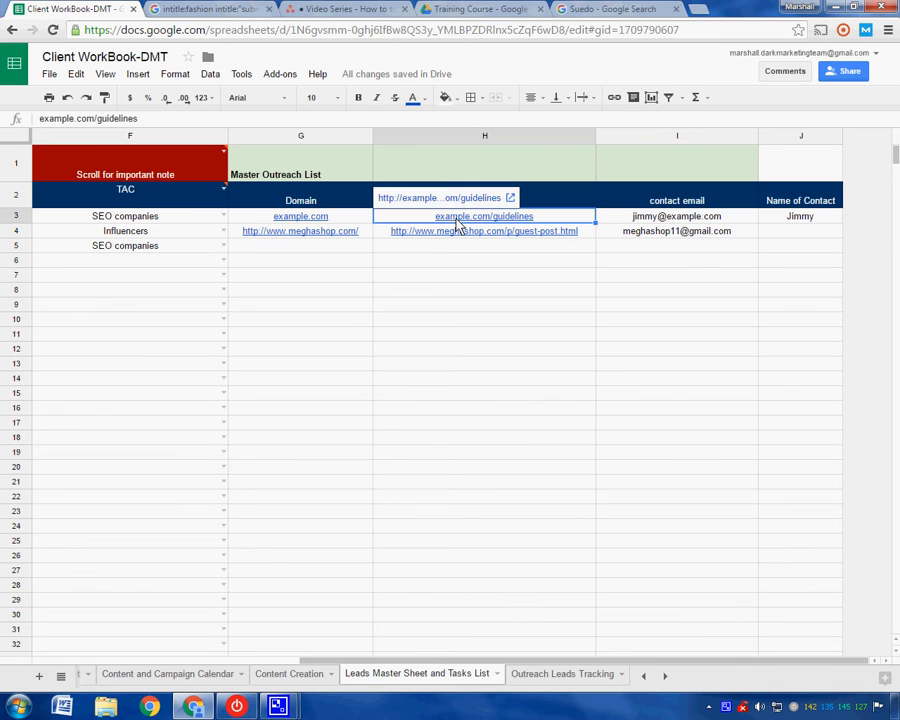
click(320, 220)
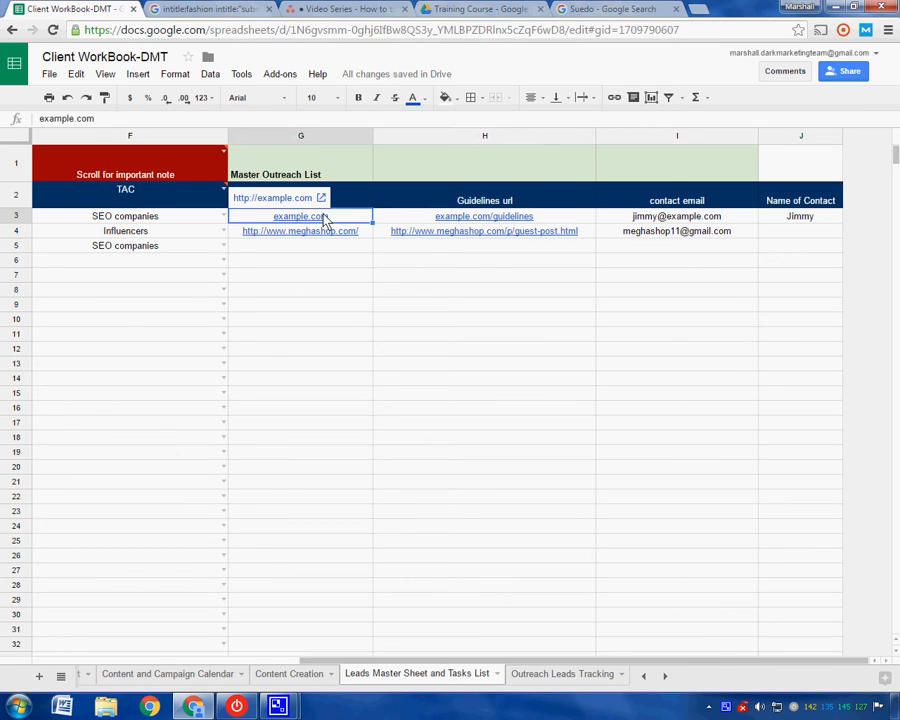
click(537, 222)
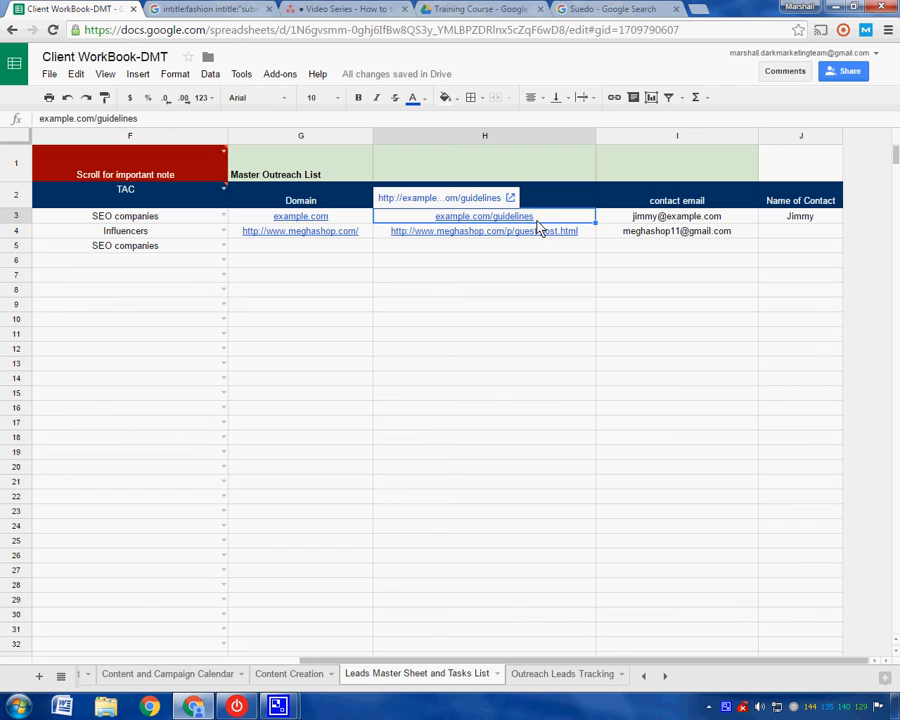
click(705, 222)
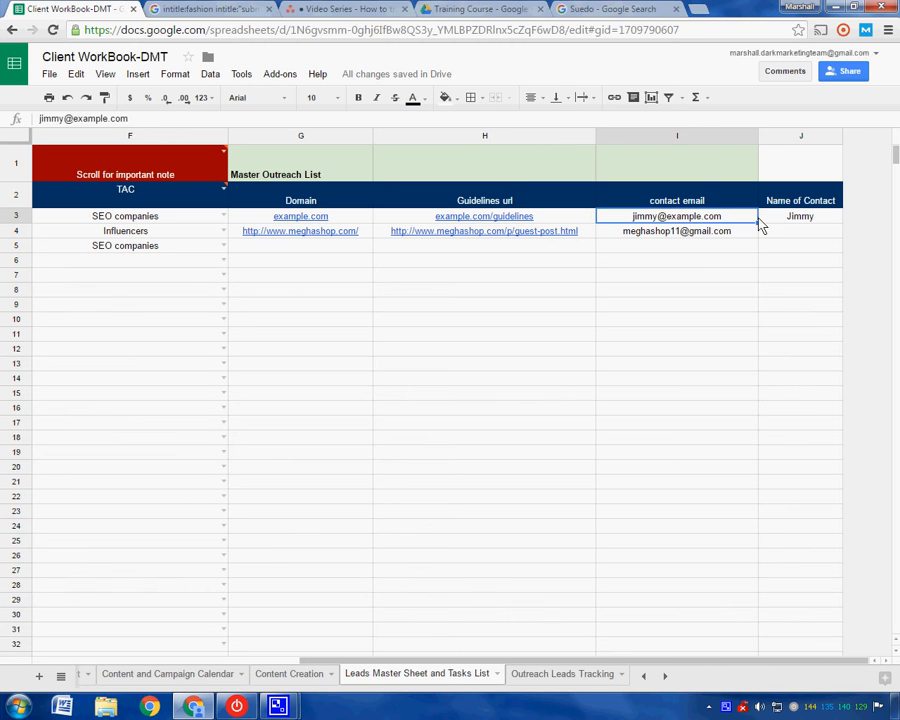
click(797, 222)
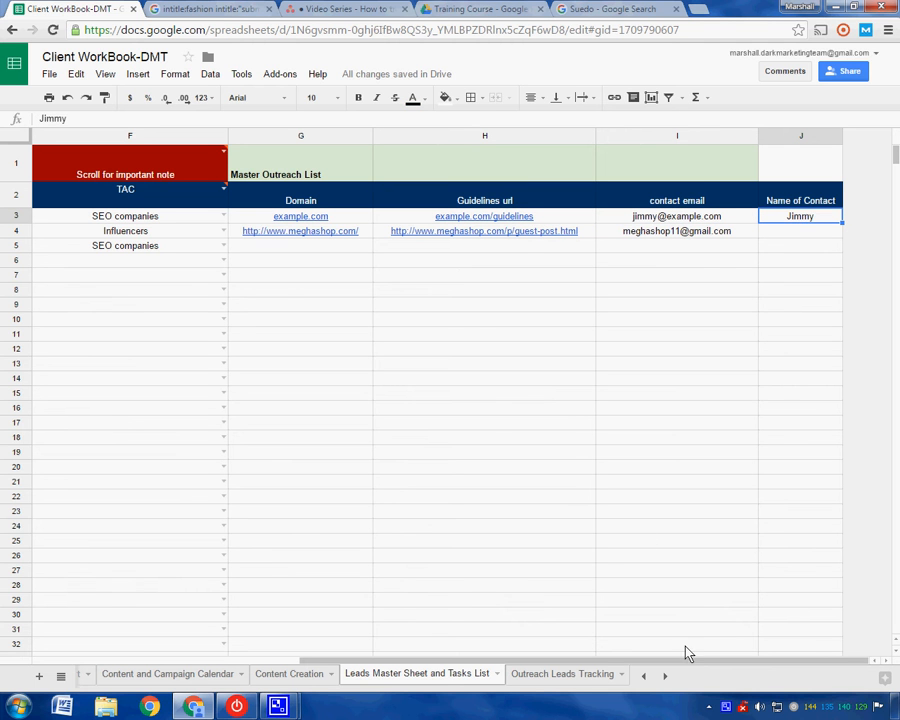
Check the Outreach Leads Tracking sheet for the new row 5 lead and return to the leads master sheet
drag(669, 668, 500, 665)
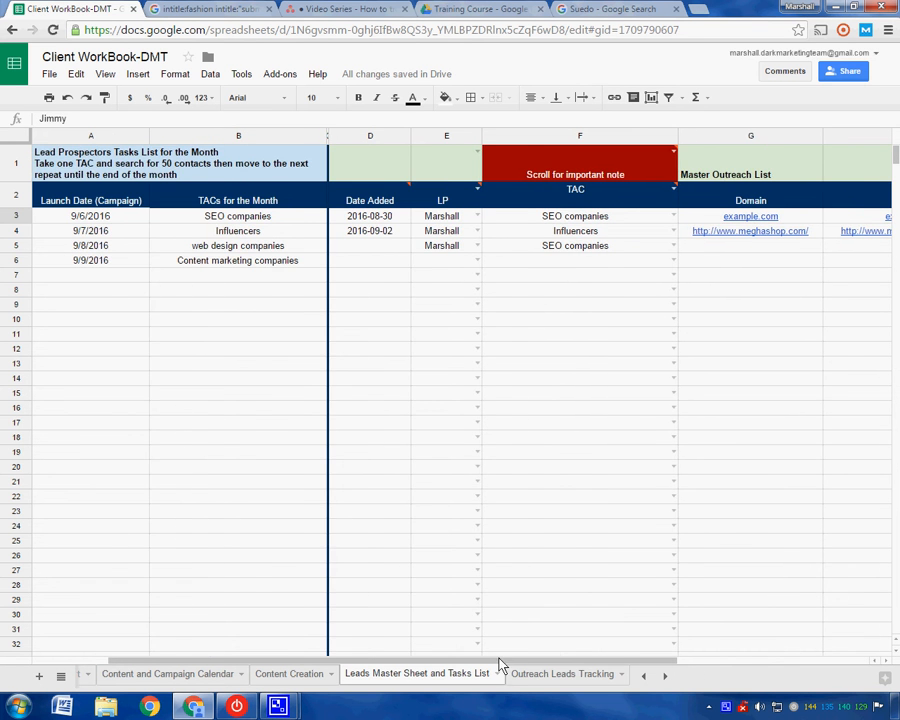
click(533, 683)
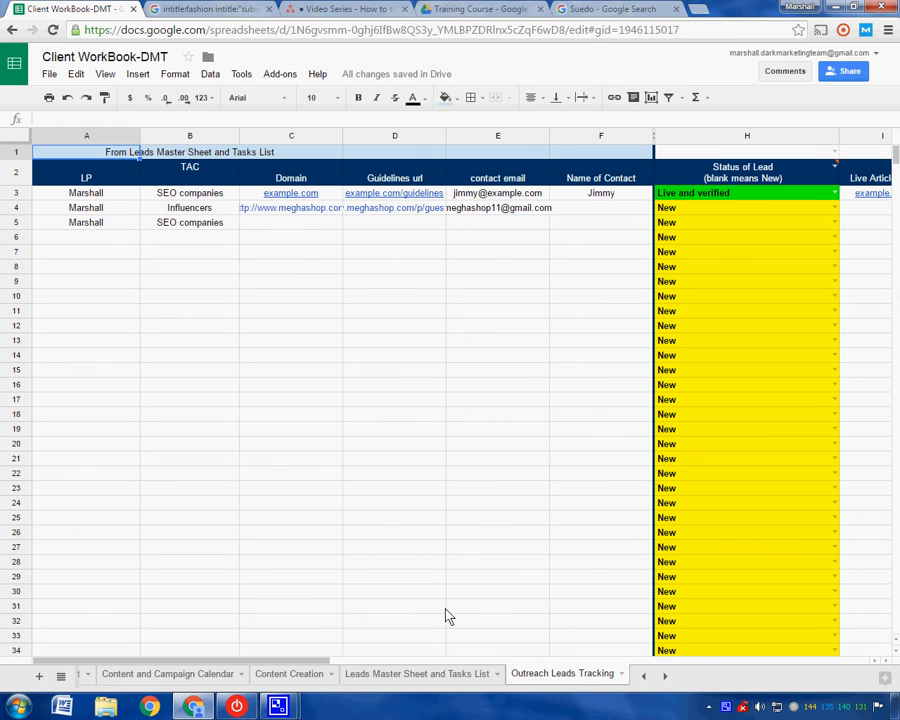
click(418, 676)
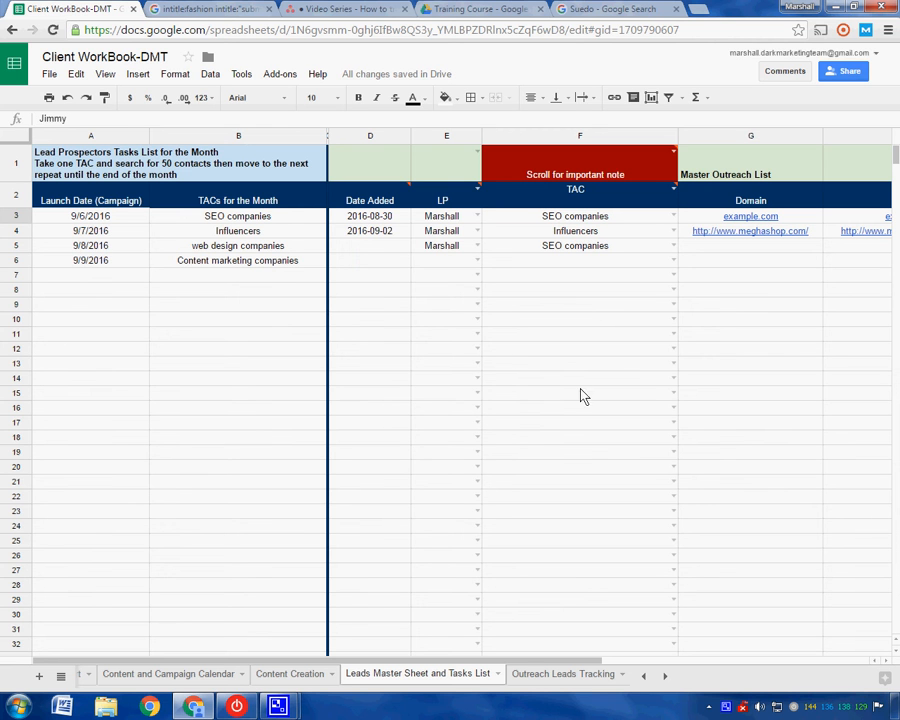
Compare the month's TAC list with the TAC choices offered for row 6, leaving that cell empty
click(242, 246)
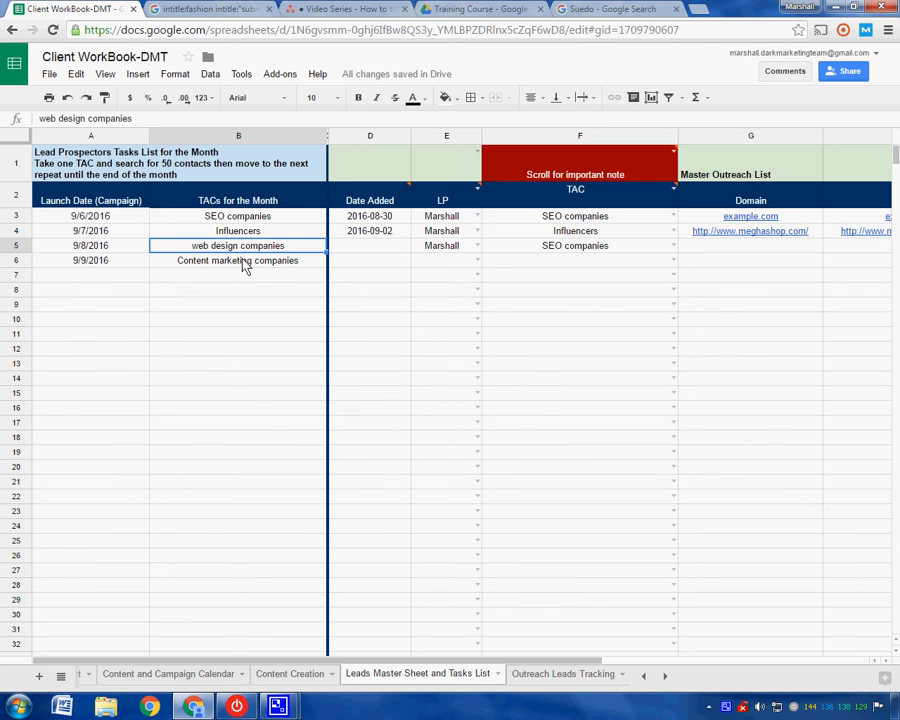
click(671, 258)
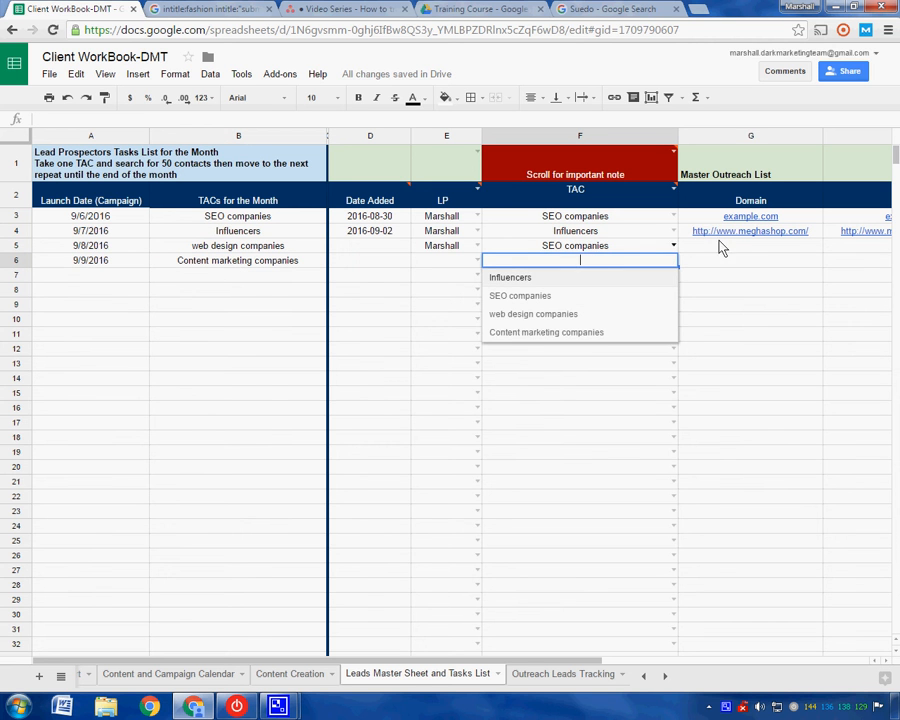
click(749, 251)
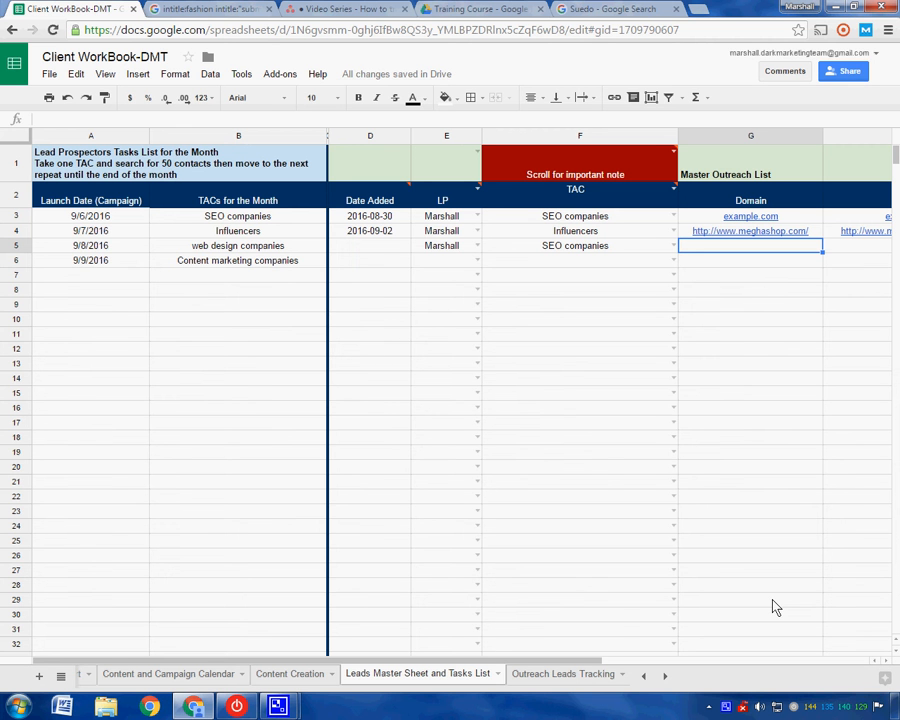
mouse_move(278, 706)
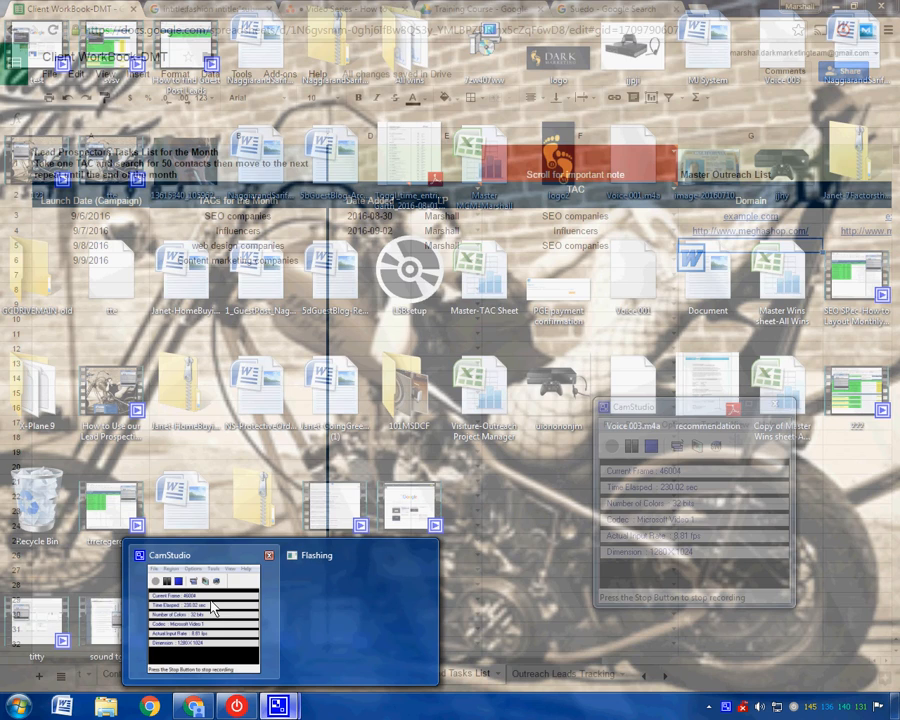
click(212, 607)
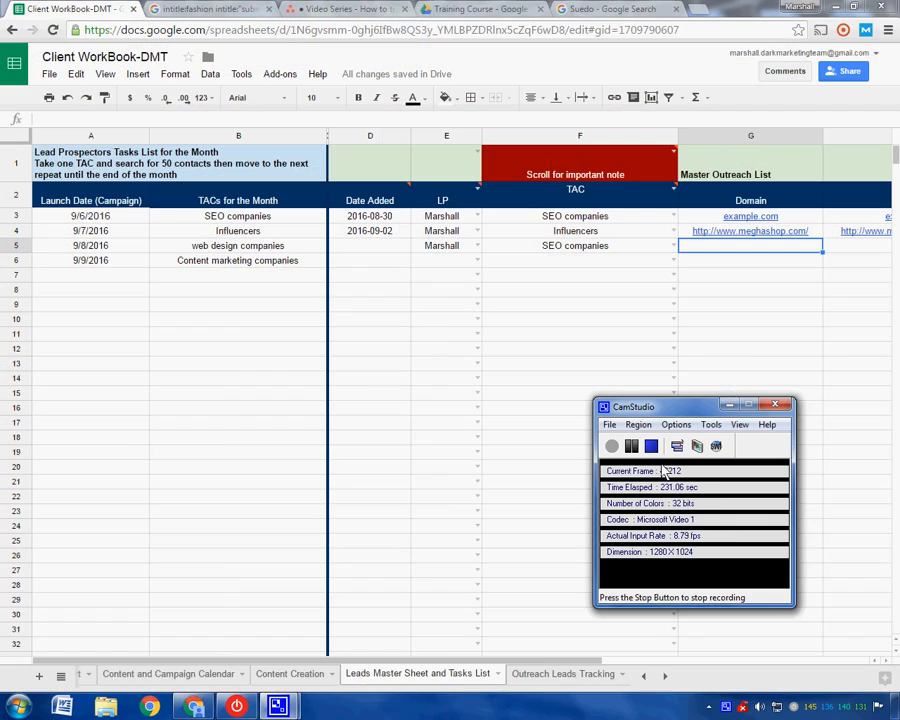